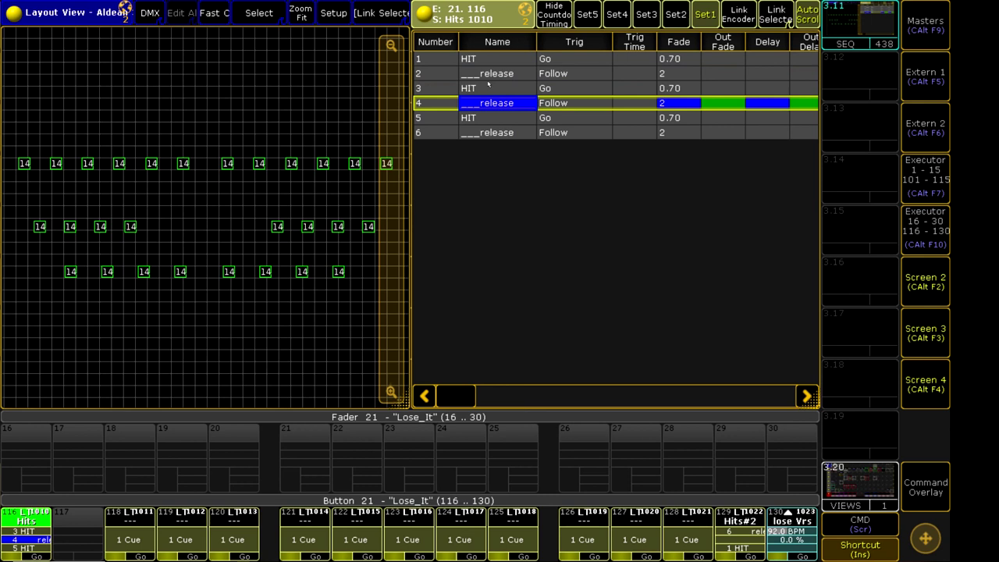
# Step: Change the trigger type of release cue 2 to Time
pyautogui.click(564, 76)
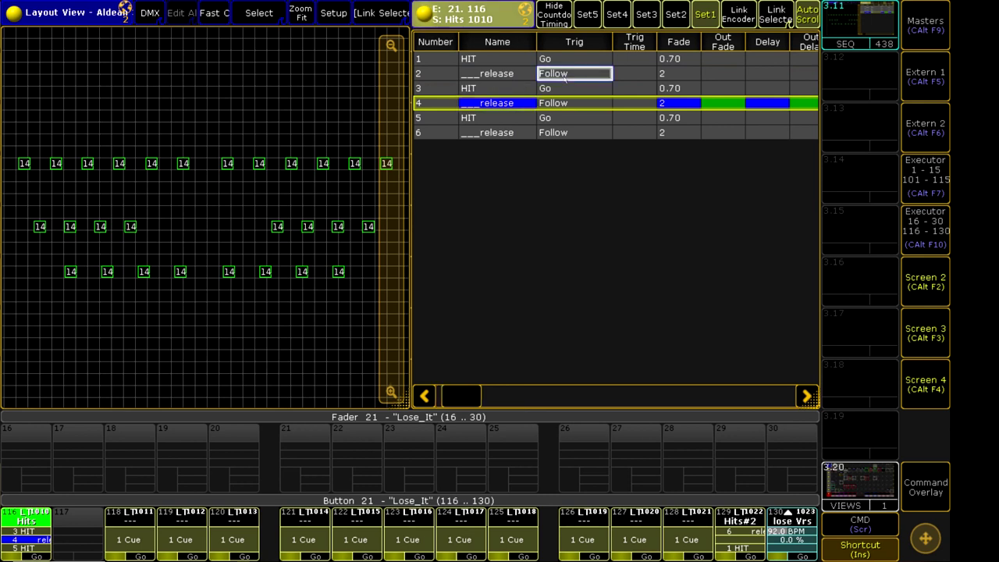
pyautogui.click(564, 77)
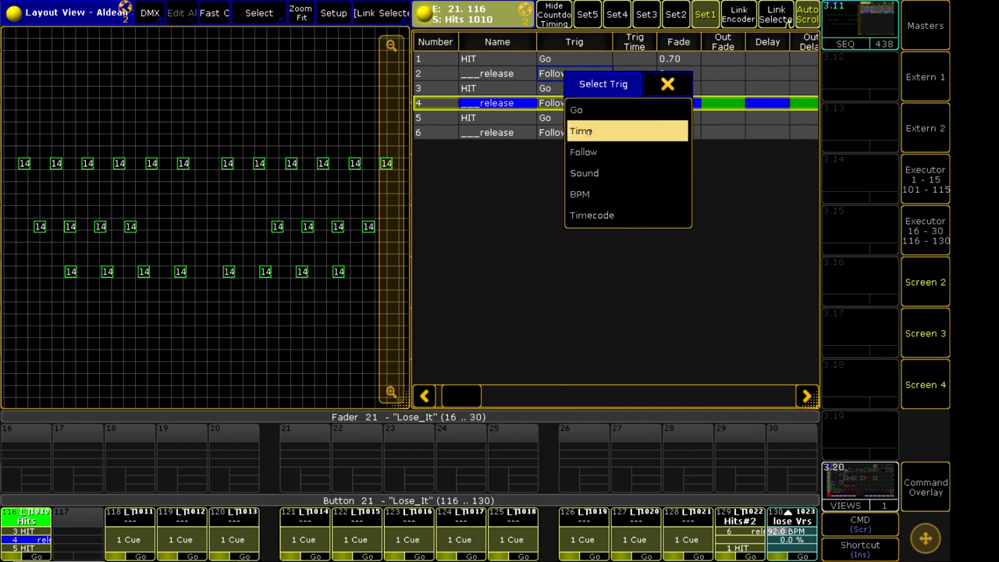
pyautogui.click(609, 130)
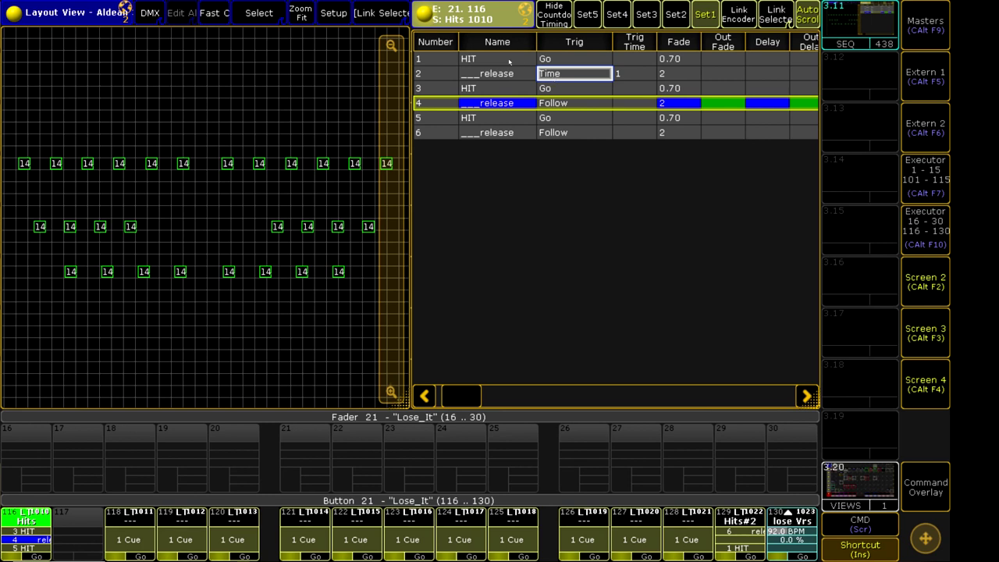
pyautogui.click(472, 59)
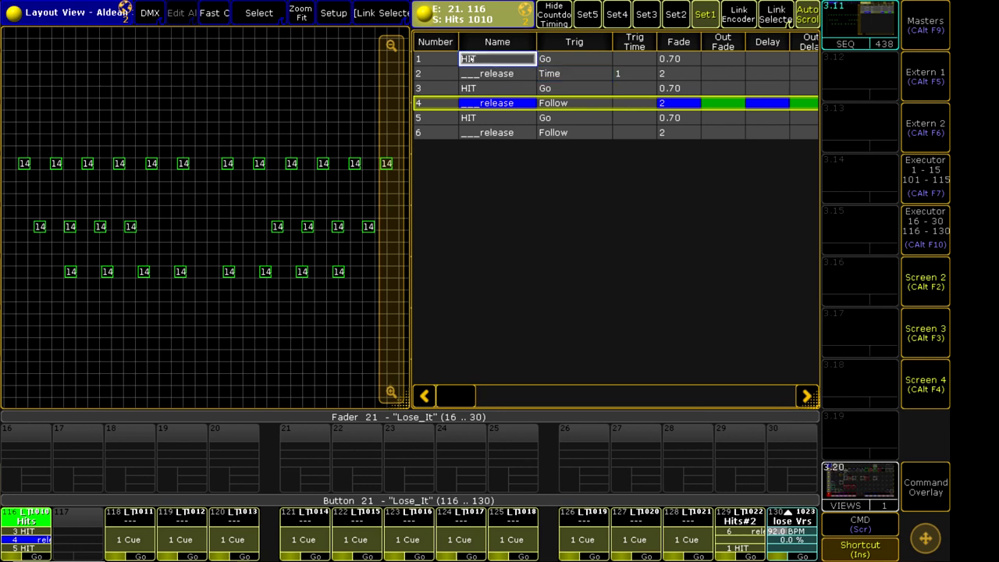
pyautogui.click(473, 73)
pyautogui.click(597, 74)
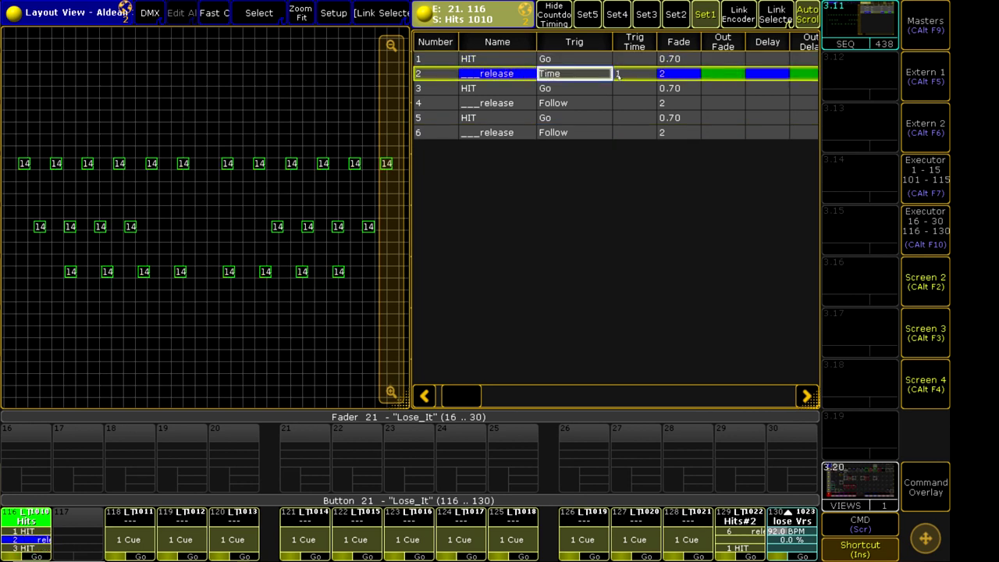
# Step: Set the fade time of HIT cue 1 to 5 seconds
pyautogui.click(670, 61)
pyautogui.click(670, 60)
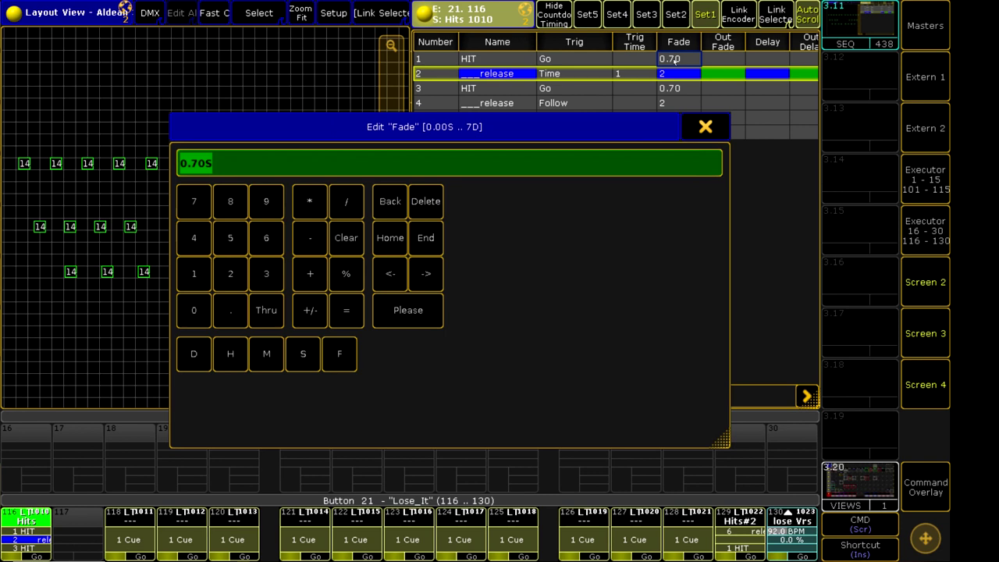
pyautogui.write('5')
pyautogui.press('Return')
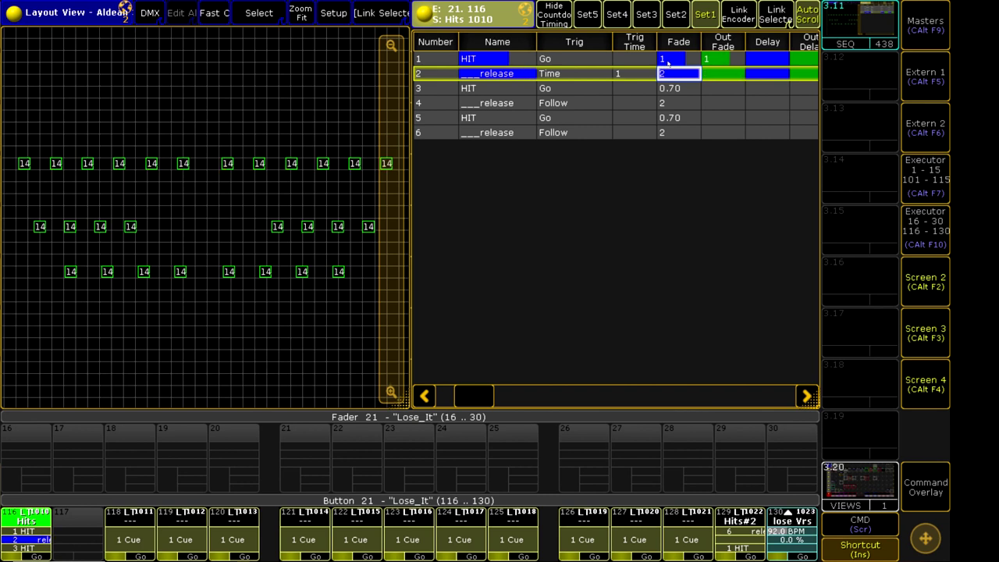
# Step: Set the fade time of HIT cue 1 to 0.7 seconds
pyautogui.press('Return')
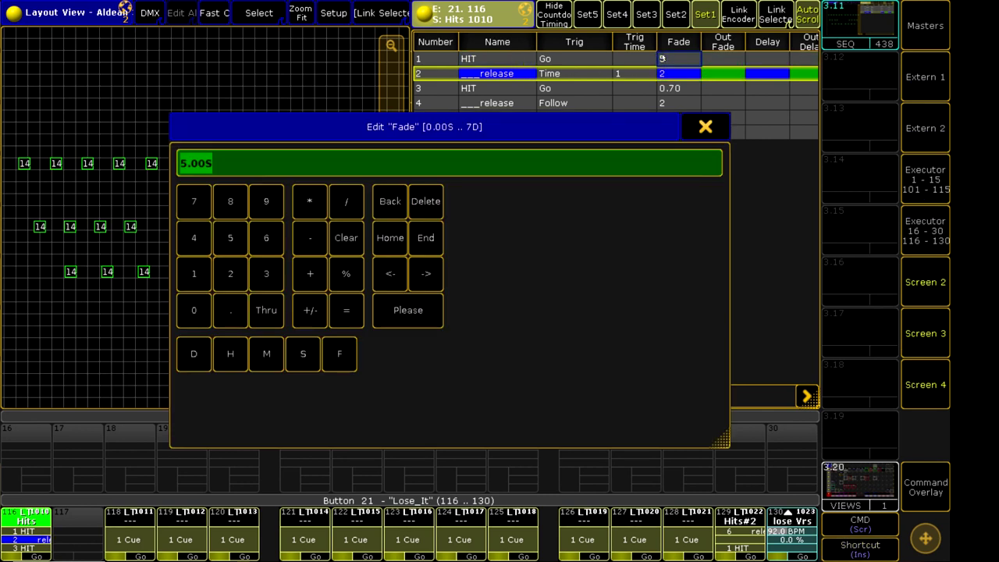
pyautogui.write('0.7')
pyautogui.press('Return')
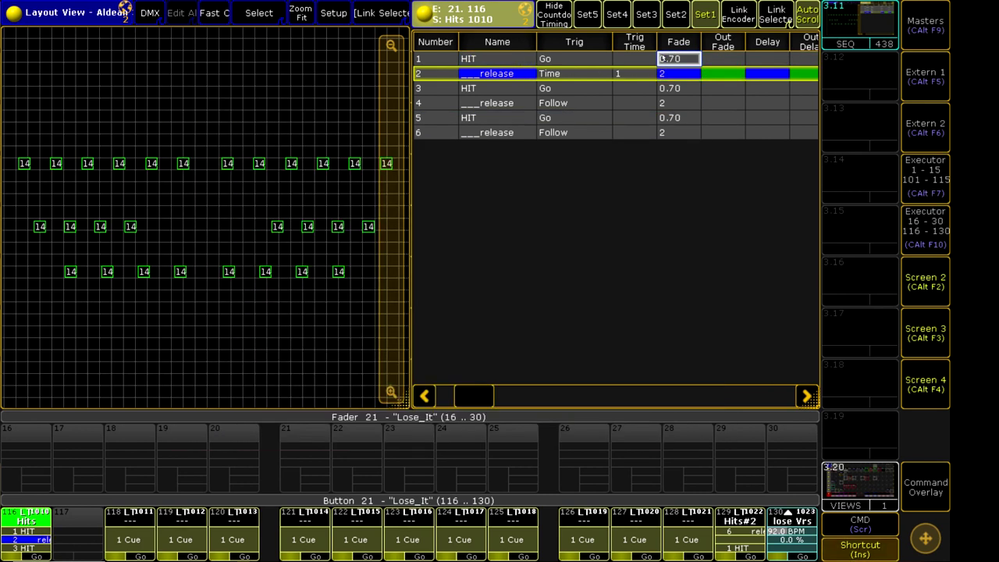
pyautogui.click(633, 75)
pyautogui.click(629, 102)
pyautogui.click(633, 132)
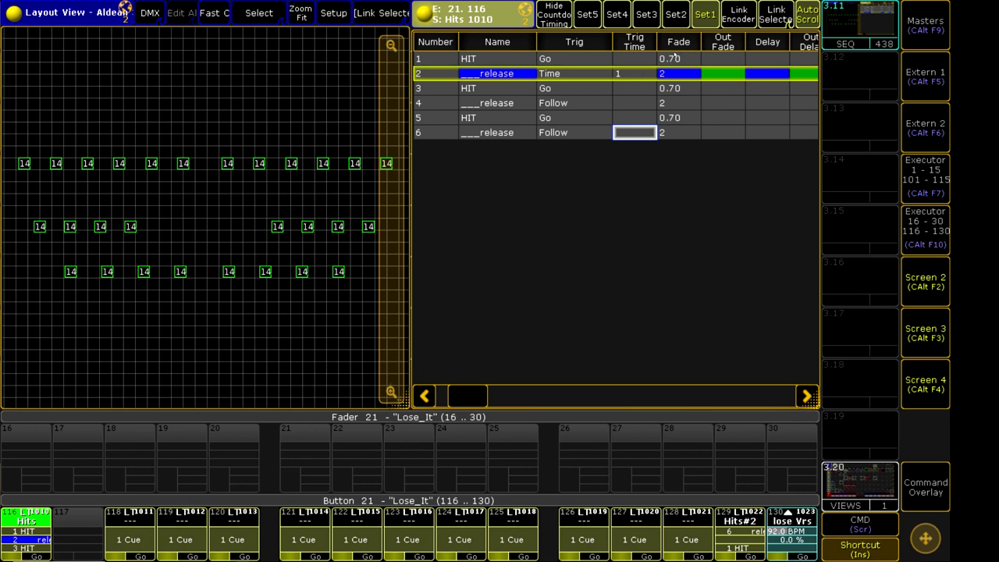
# Step: Set the trigger type of release cues 2, 4 and 6 to Time in one edit
pyautogui.click(563, 73)
pyautogui.click(564, 103)
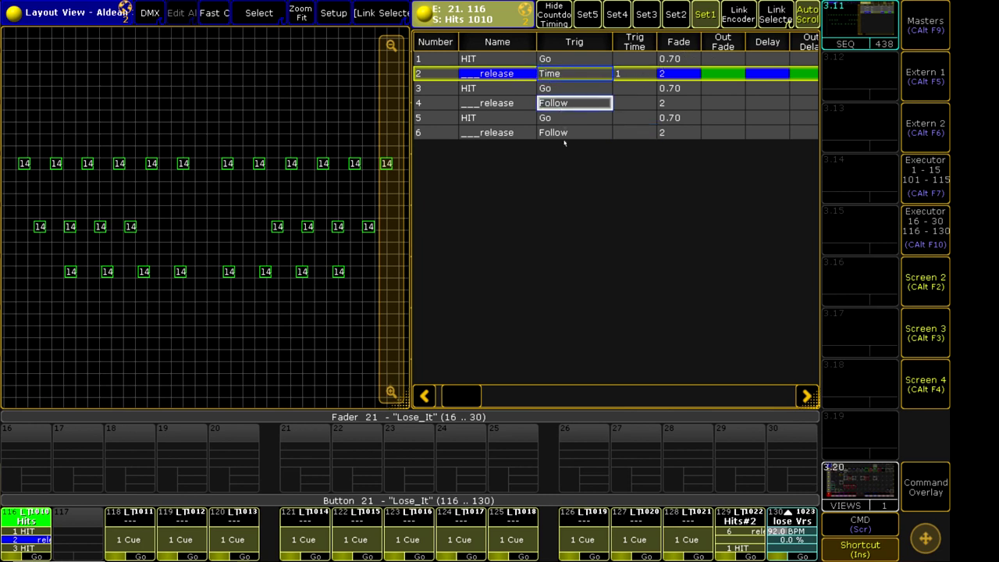
pyautogui.doubleClick(564, 133)
pyautogui.click(582, 193)
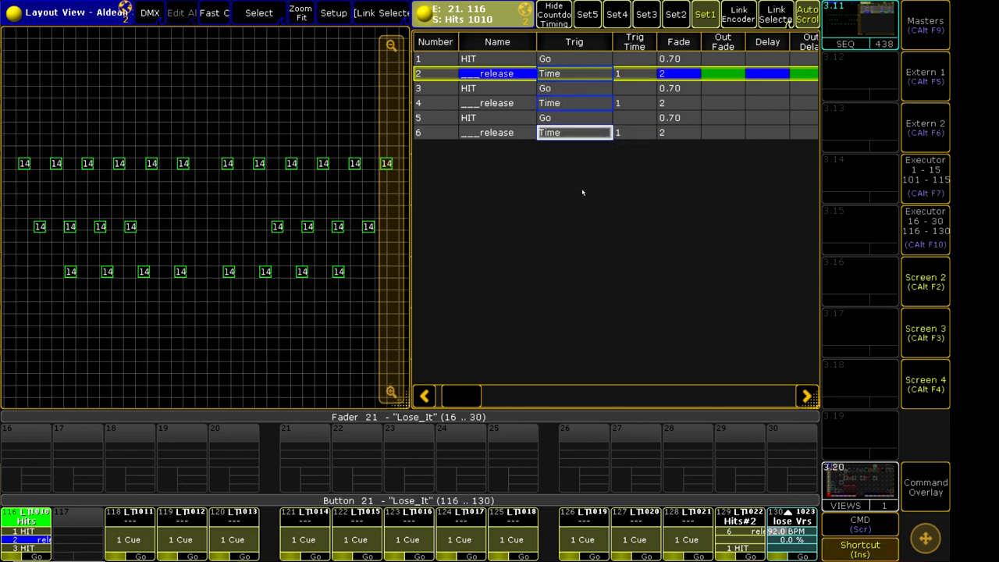
# Step: Set the trigger time of release cues 2, 4 and 6 to 0 in one edit
pyautogui.click(626, 72)
pyautogui.click(629, 102)
pyautogui.click(628, 134)
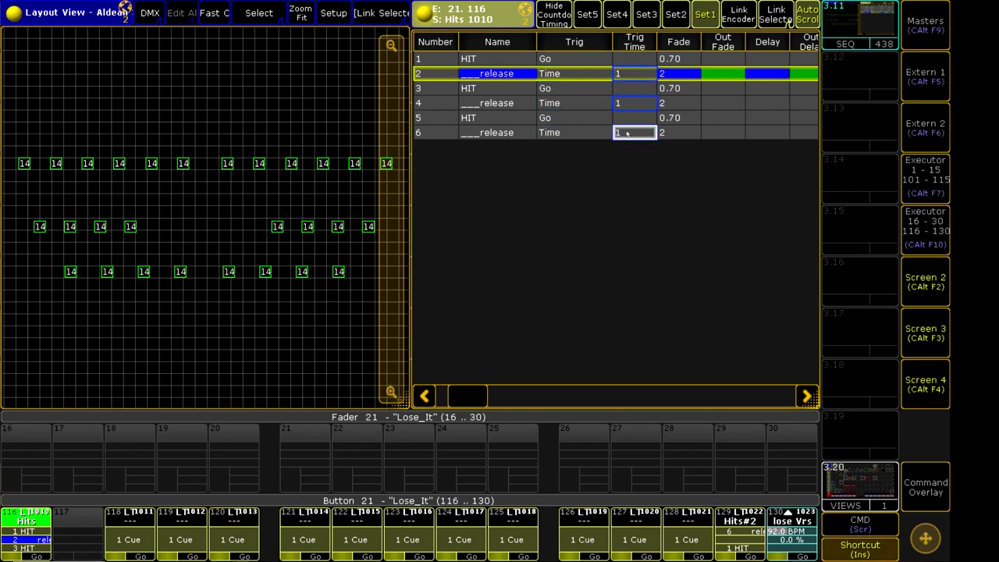
pyautogui.click(630, 135)
pyautogui.write('0')
pyautogui.press('Return')
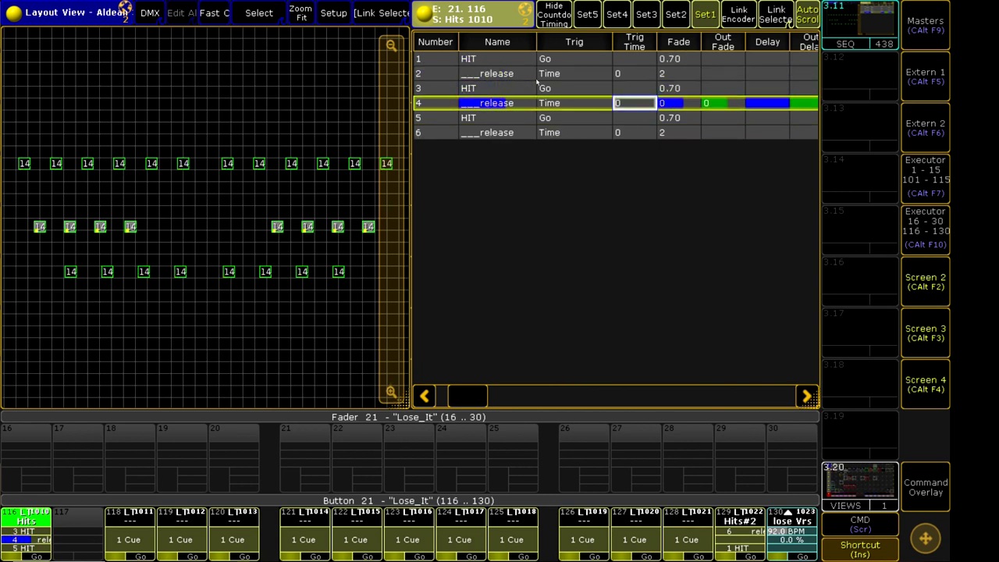
# Step: Give release cues 2, 4 and 6 a delay of 0.7 seconds
pyautogui.click(623, 74)
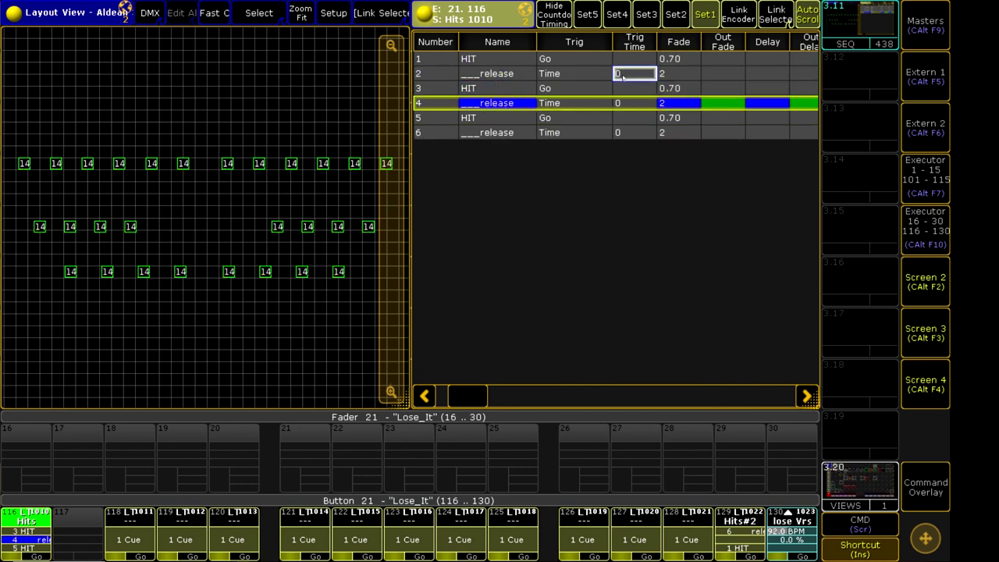
pyautogui.moveTo(751, 77); pyautogui.dragTo(759, 135)
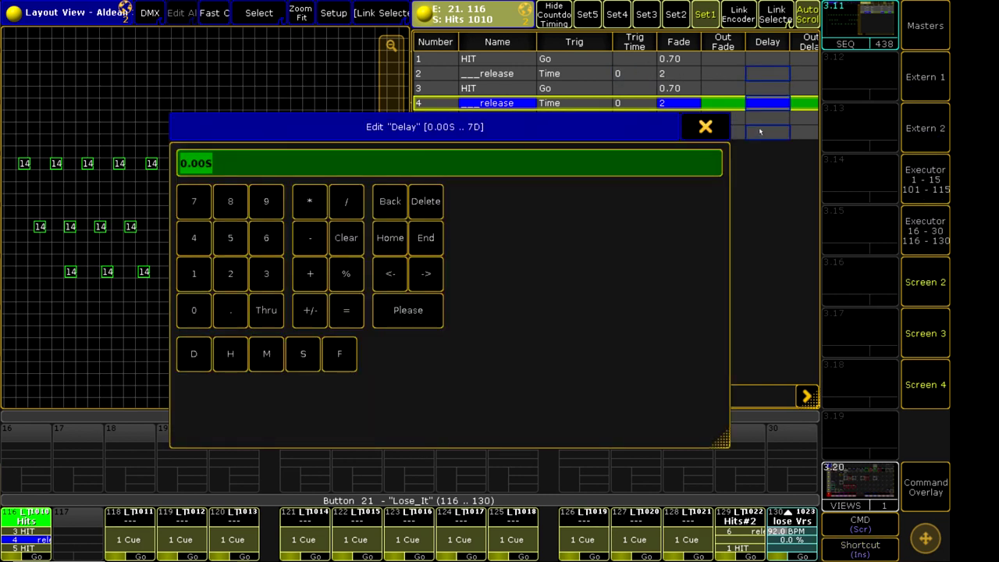
pyautogui.write('0.7')
pyautogui.press('Return')
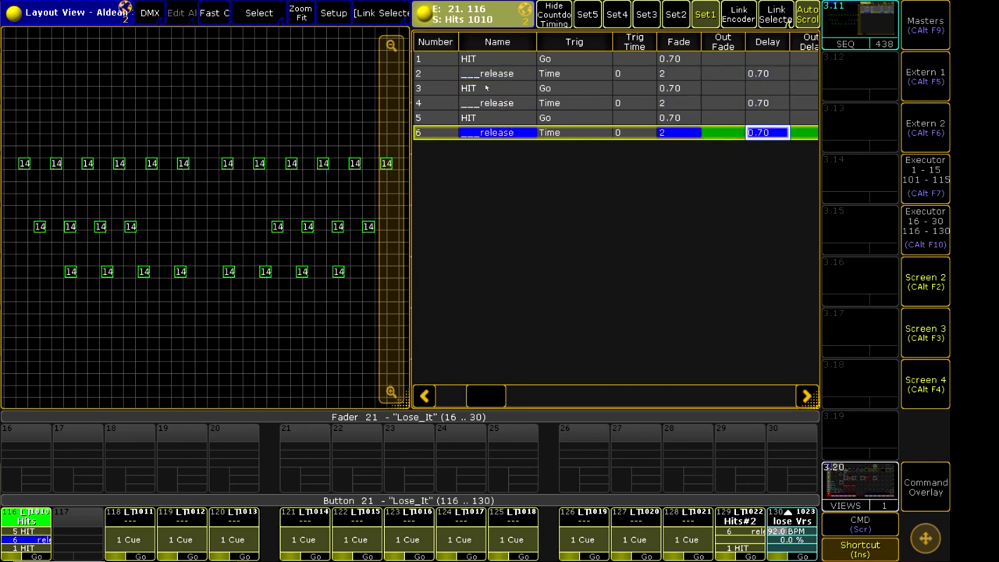
# Step: Review the available trigger types and the trigger time and delay settings of the three release cues
pyautogui.doubleClick(557, 75)
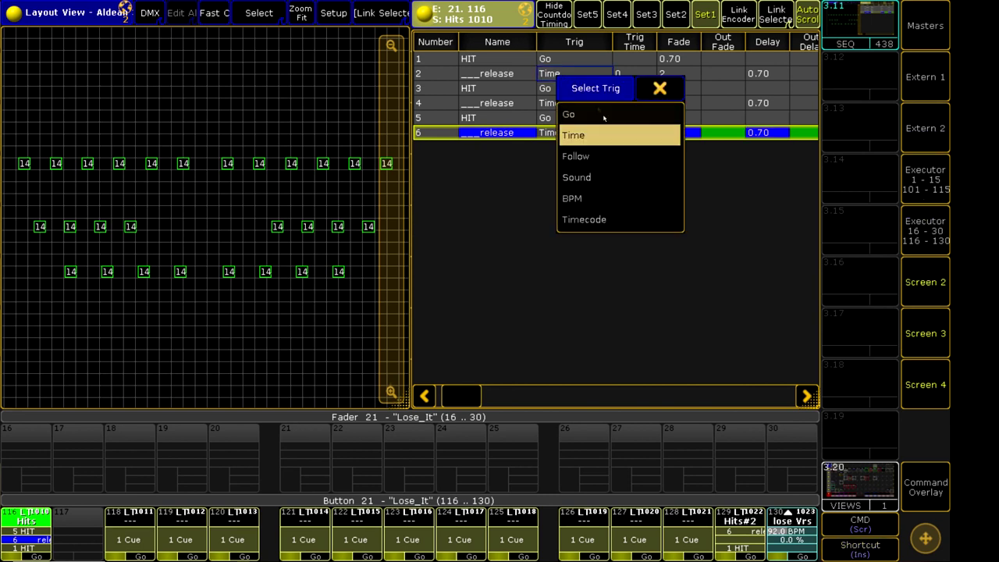
pyautogui.press('Insert')
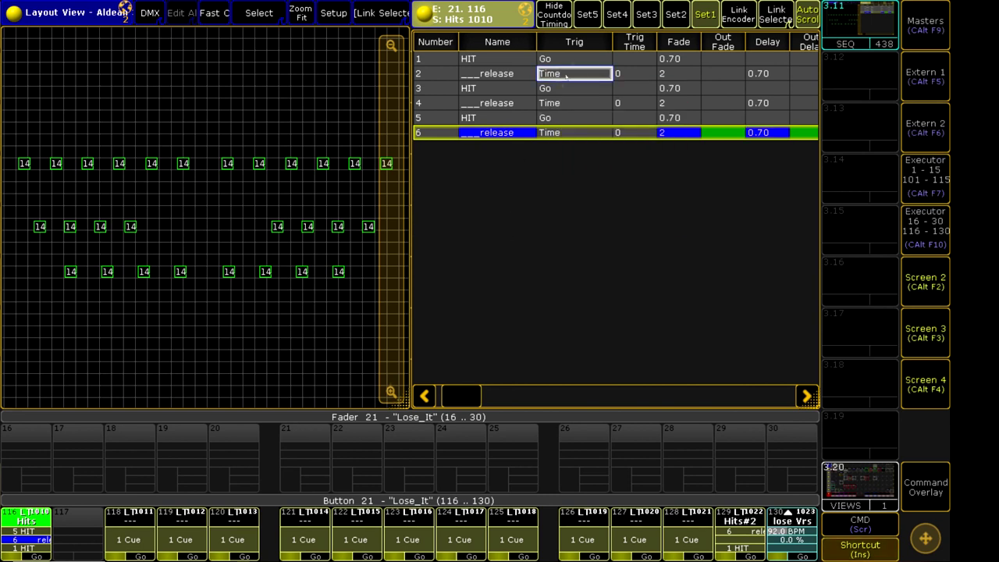
pyautogui.click(625, 73)
pyautogui.click(636, 103)
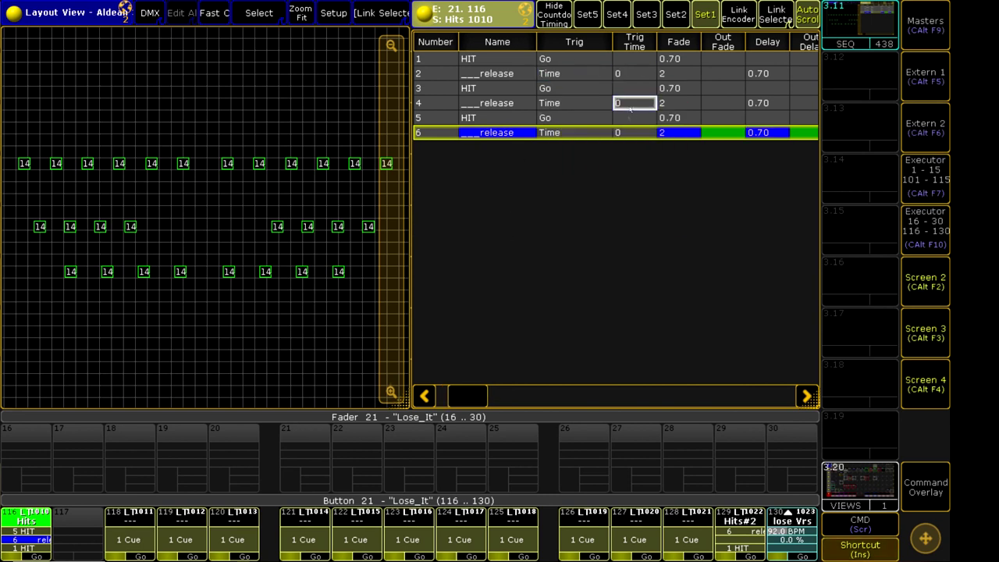
pyautogui.click(636, 132)
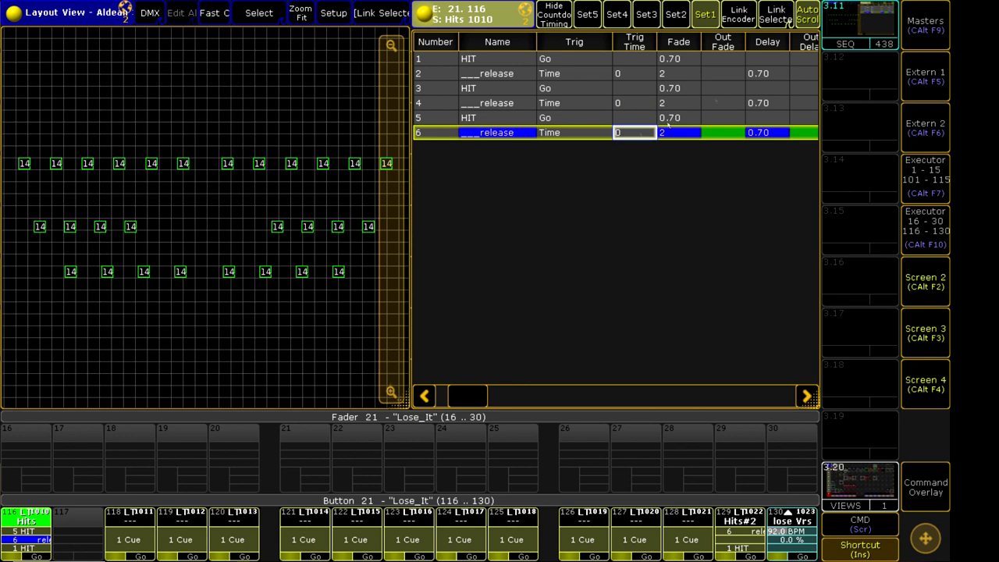
pyautogui.click(752, 75)
pyautogui.click(619, 76)
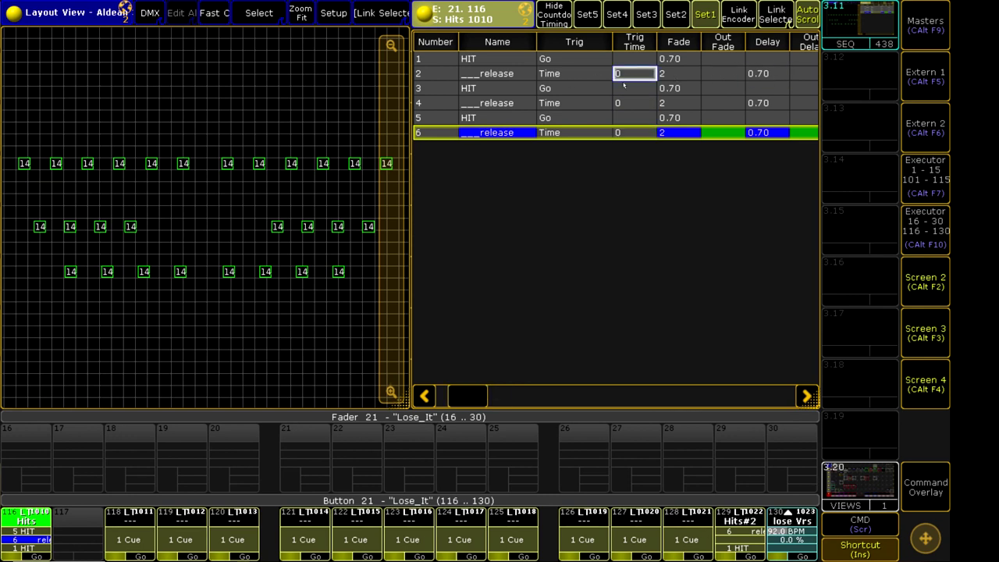